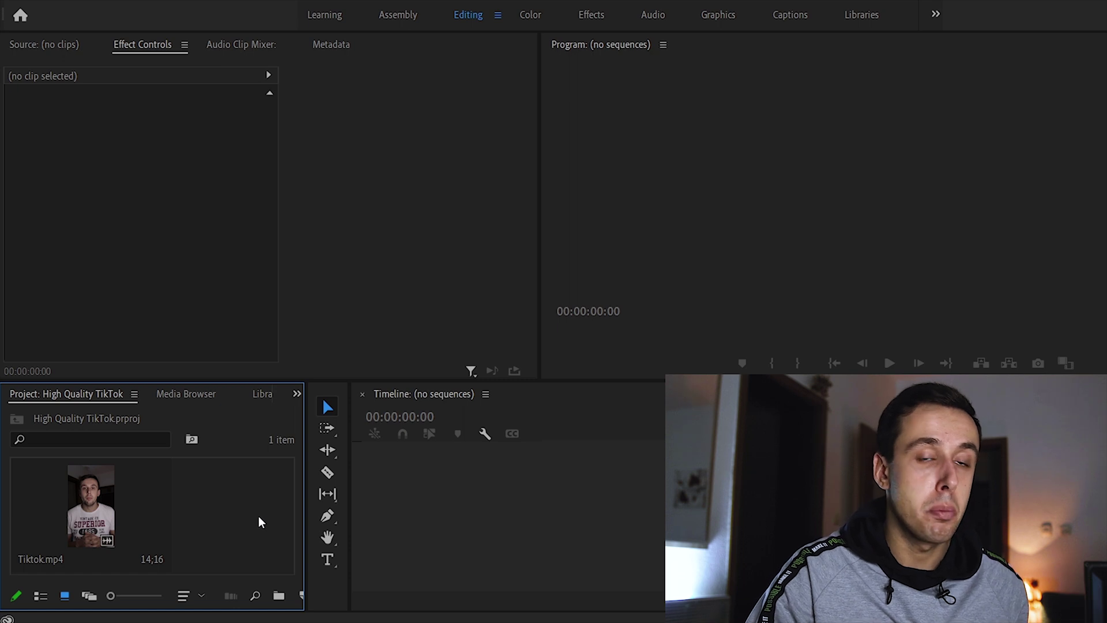
Start a new sequence and expand the Digital SLR 1080p presets.
right_click(220, 521)
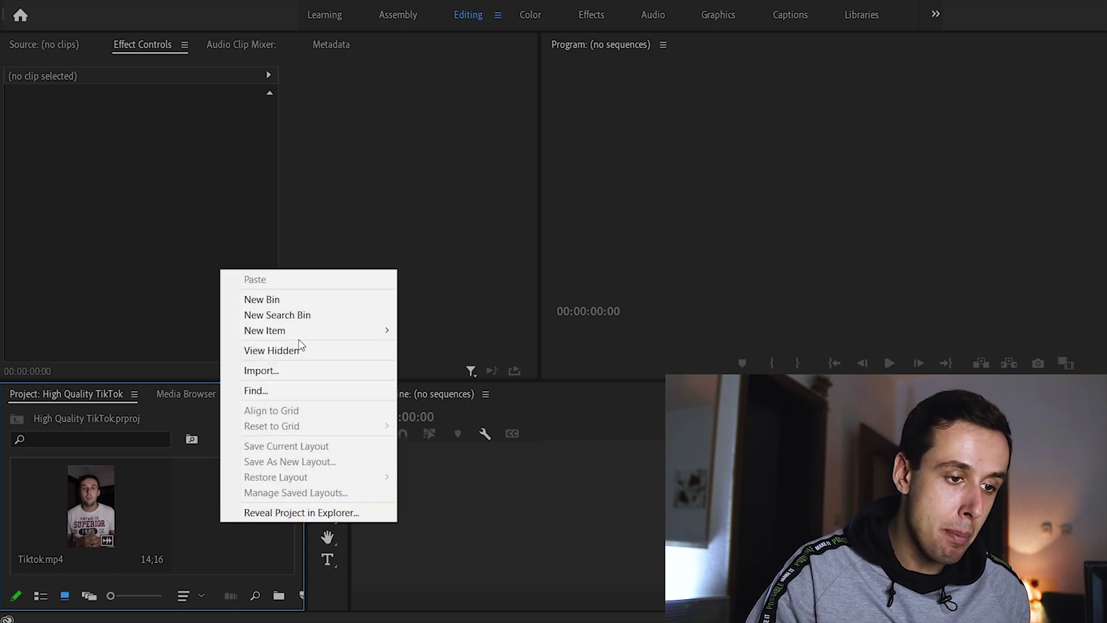
mouse_move(316, 330)
left_click(439, 329)
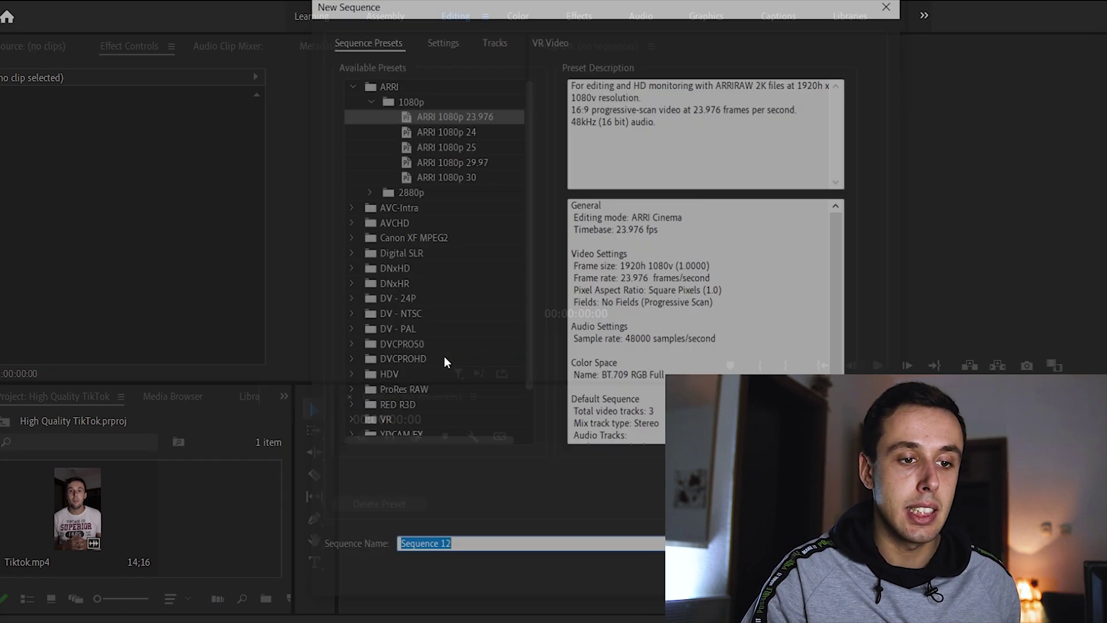
left_click(353, 87)
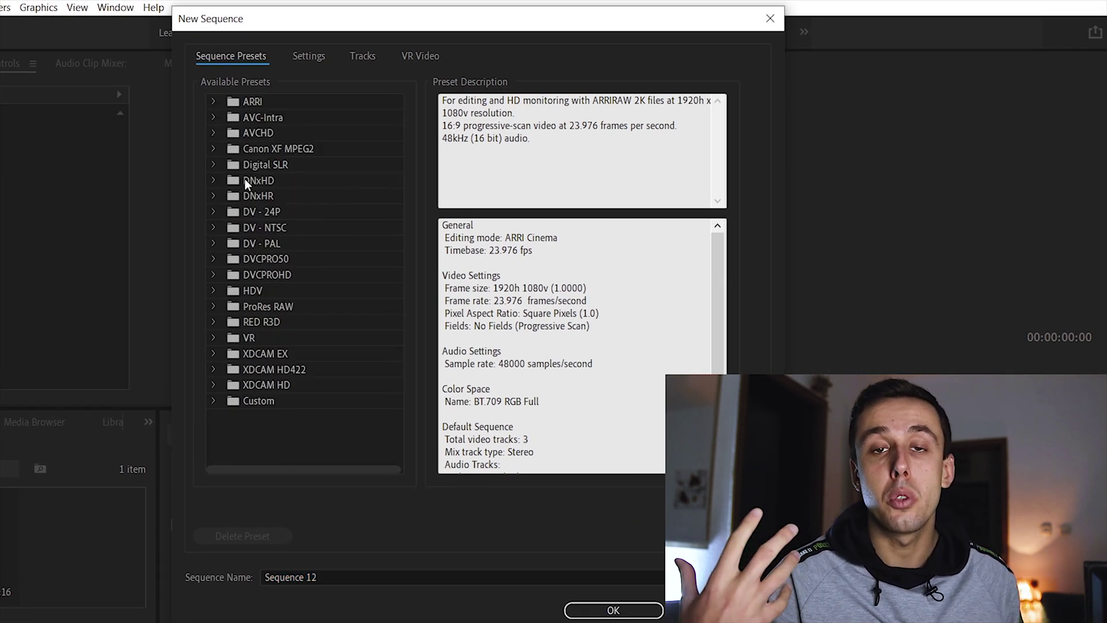
left_click(213, 165)
left_click(232, 182)
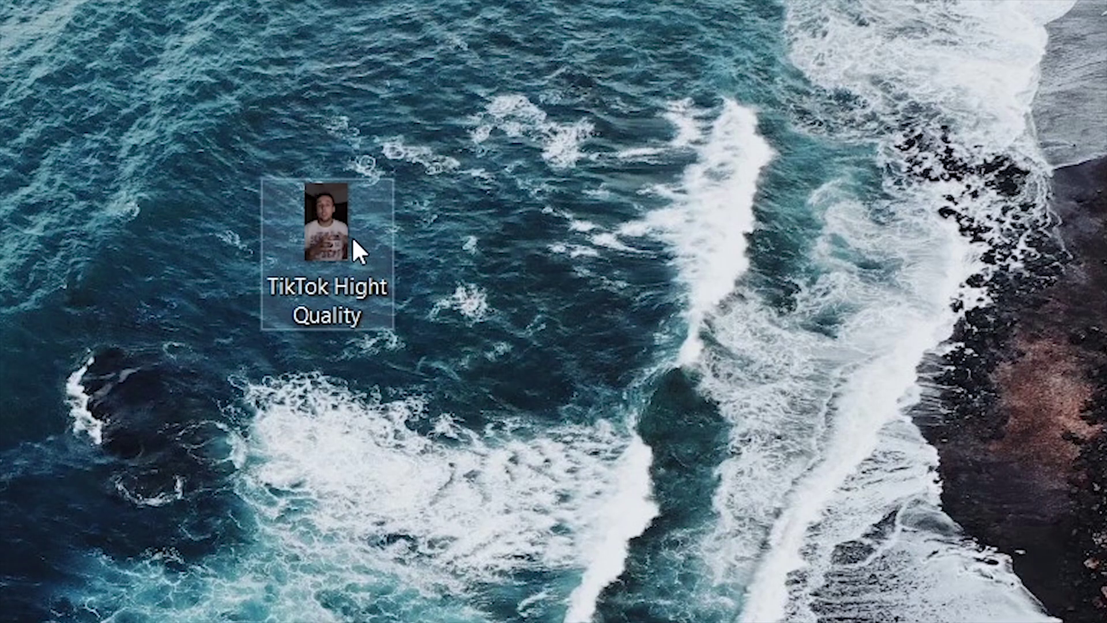
Open the properties of the TikTok Hight Quality video on the desktop and view its details.
right_click(331, 223)
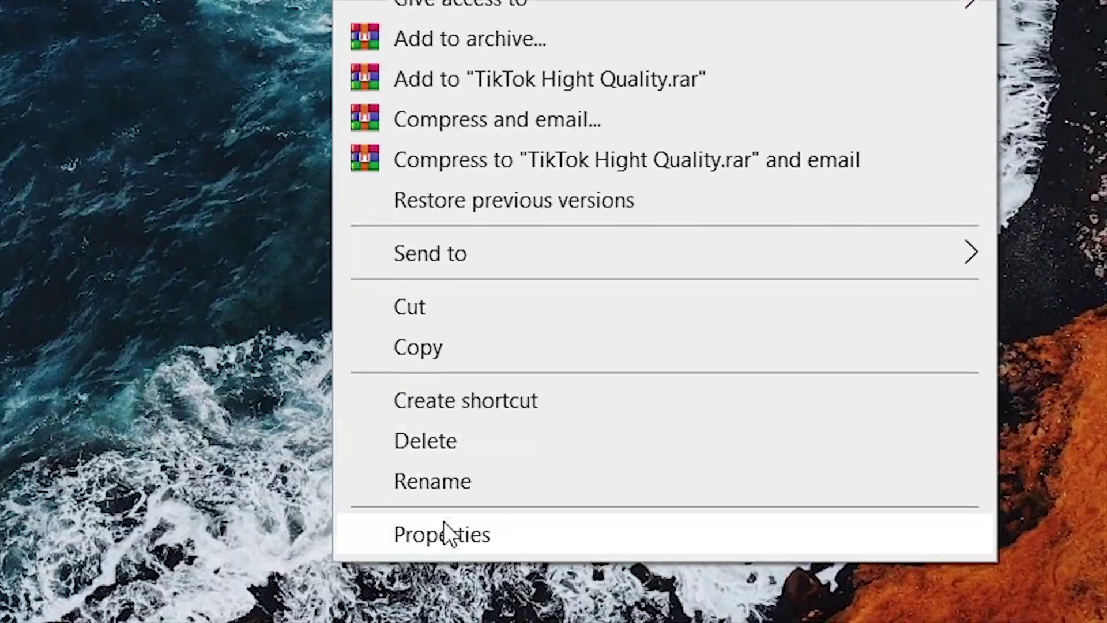
left_click(447, 571)
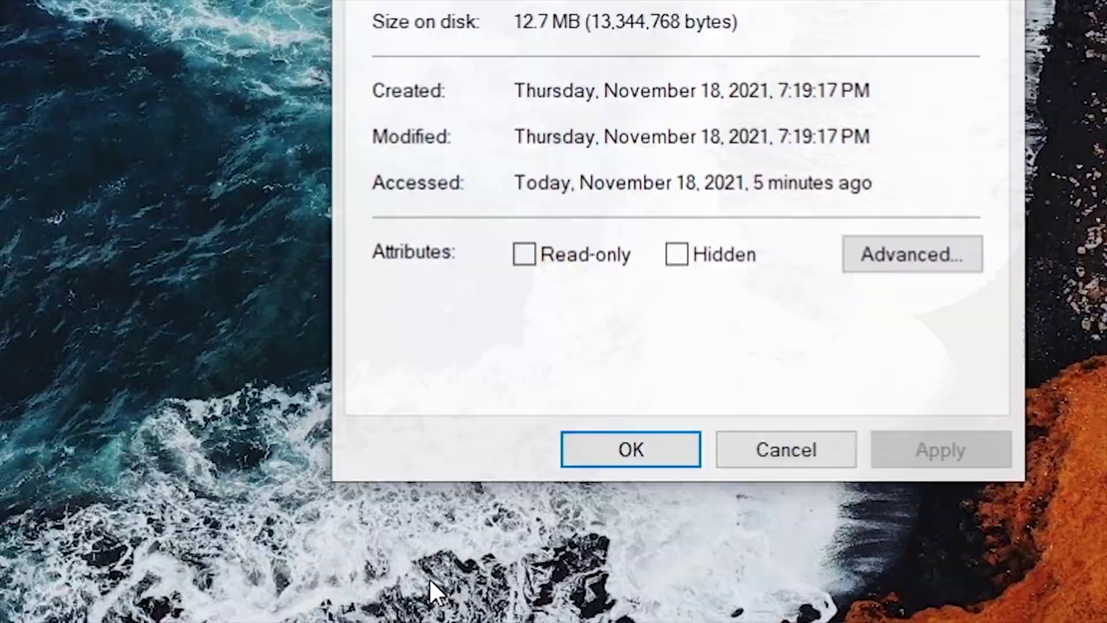
left_click(476, 97)
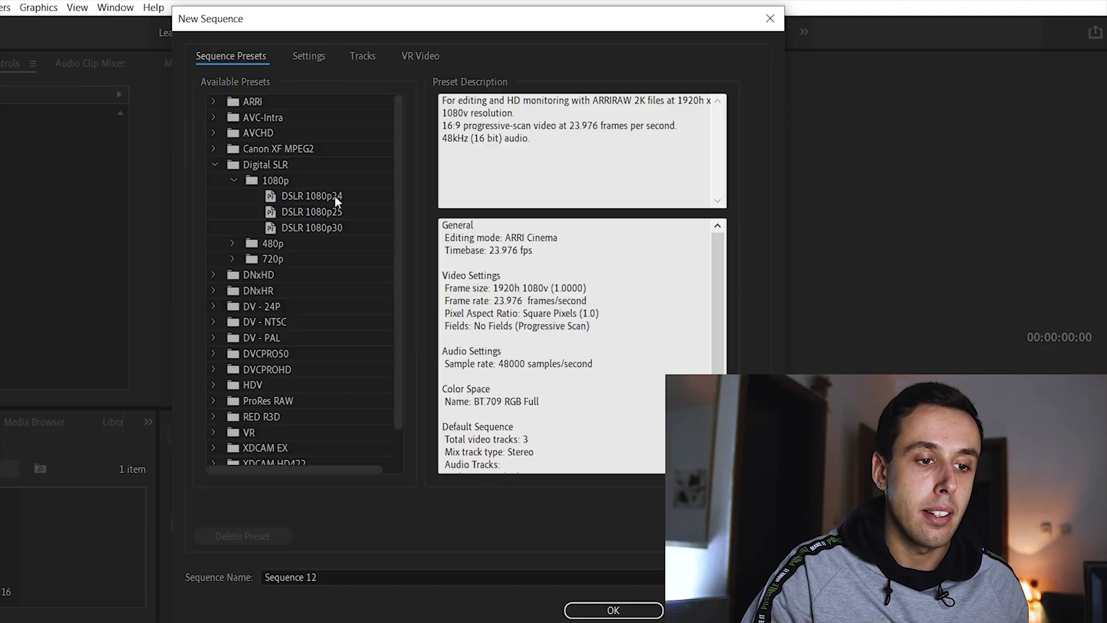
Base the new sequence on the DSLR 1080p24 preset and set its frame size to 1080 horizontal by 1920 vertical.
left_click(335, 199)
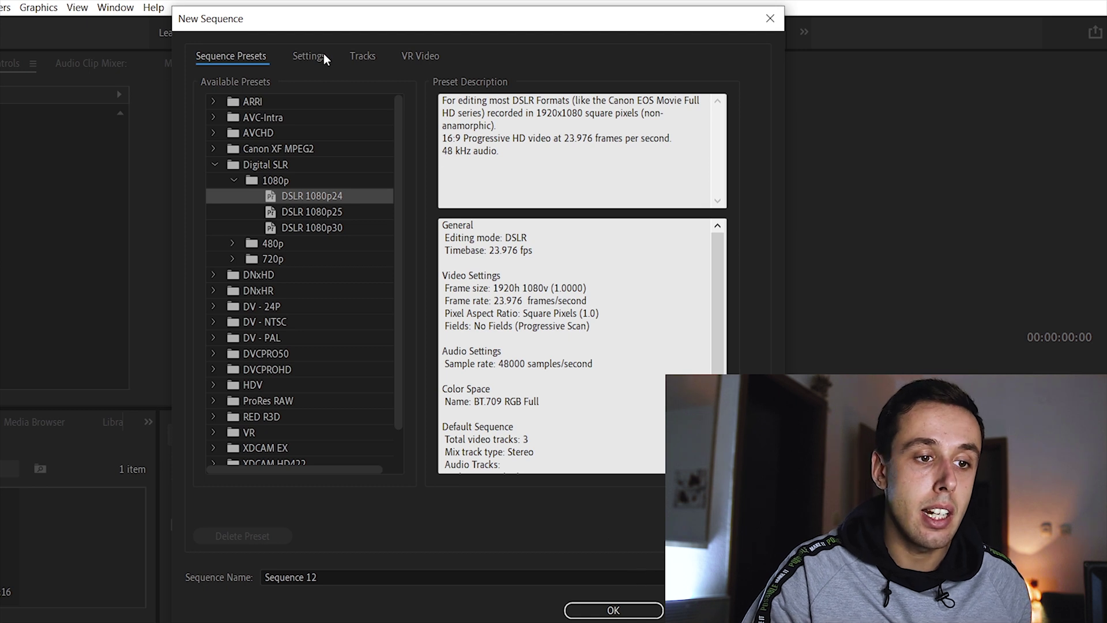
left_click(309, 57)
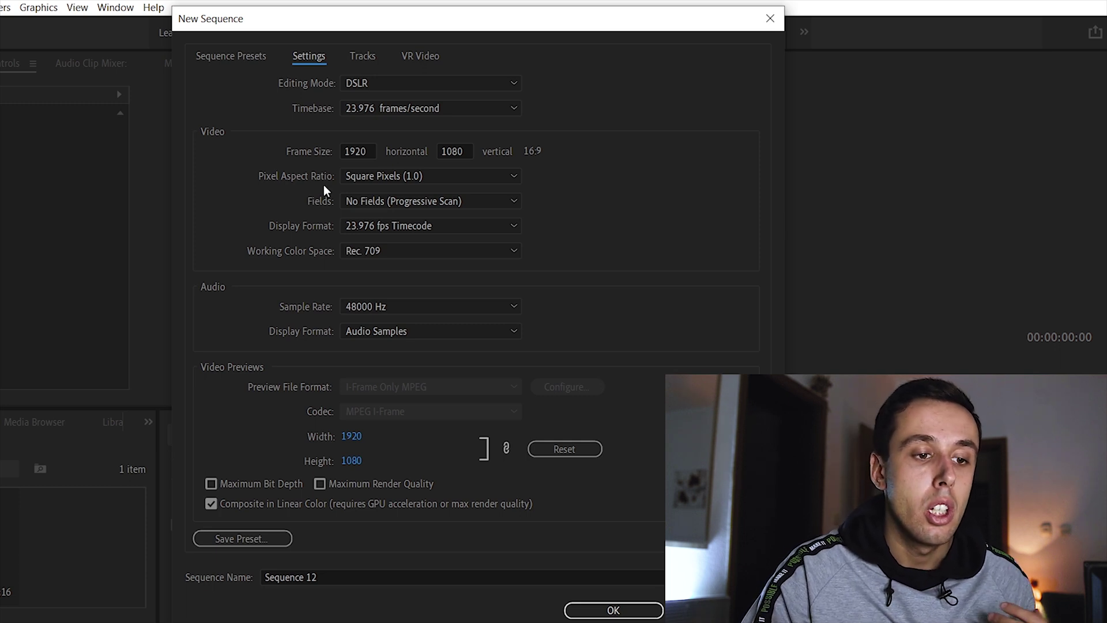
left_click_drag(366, 151, 300, 148)
type("10")
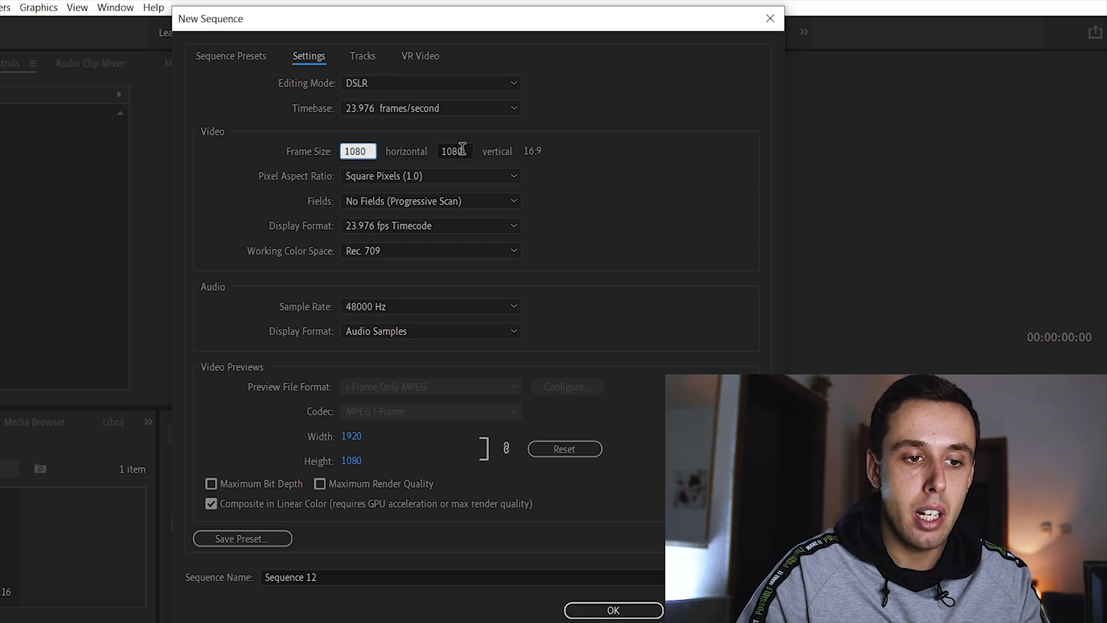
left_click_drag(461, 151, 433, 153)
type("1")
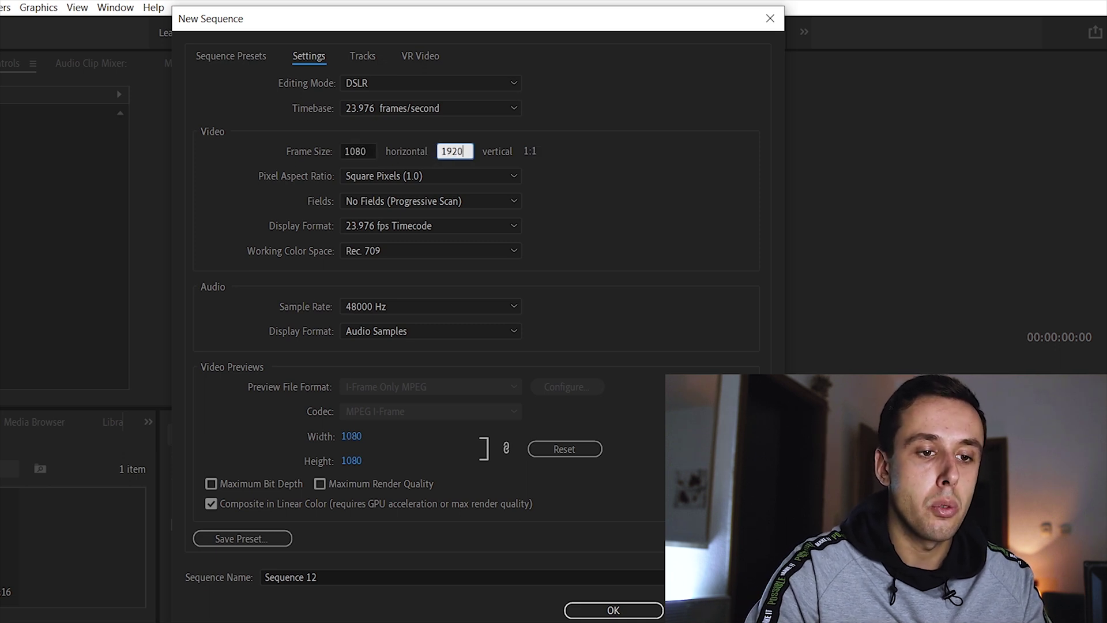
type("920")
left_click(579, 162)
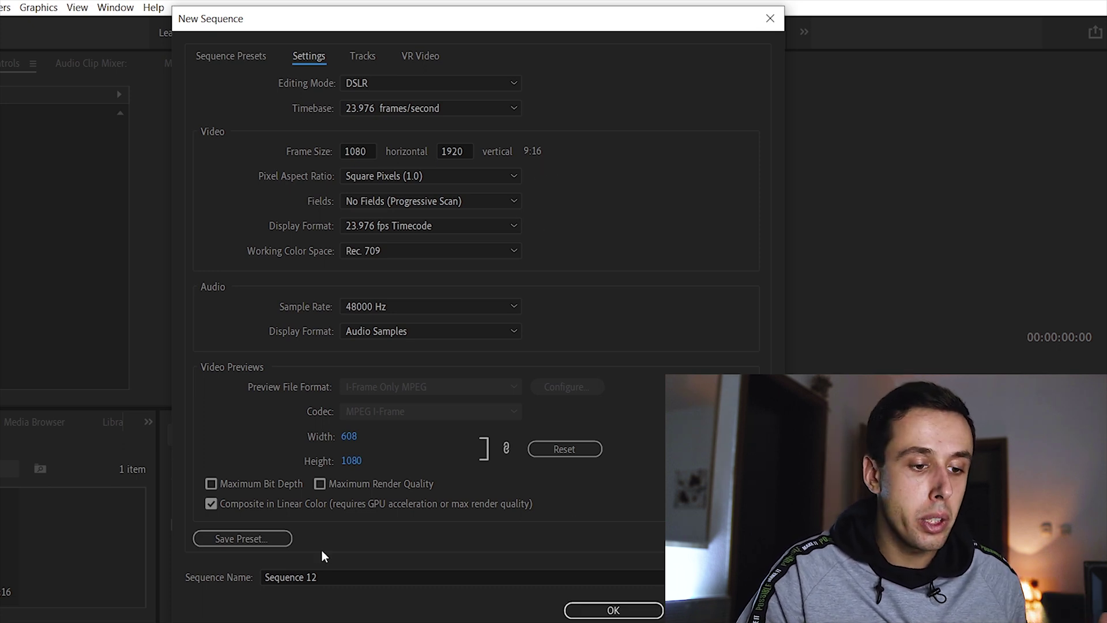
Save the sequence settings as a preset named TikTok 1080 24FPS.
left_click(248, 541)
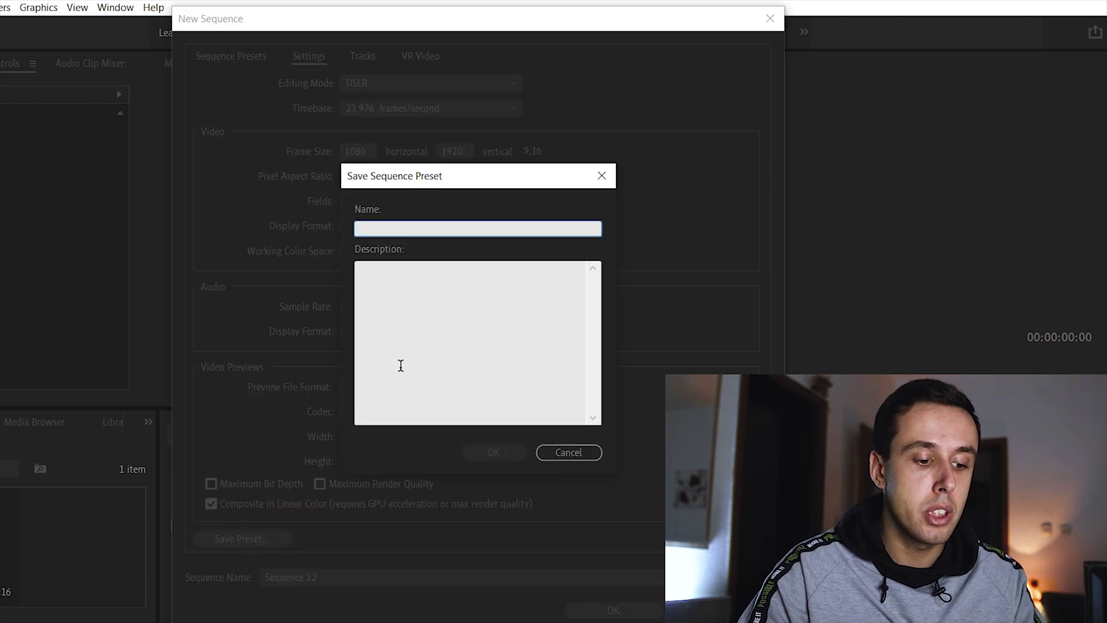
type("TikTok 1080 24FPS")
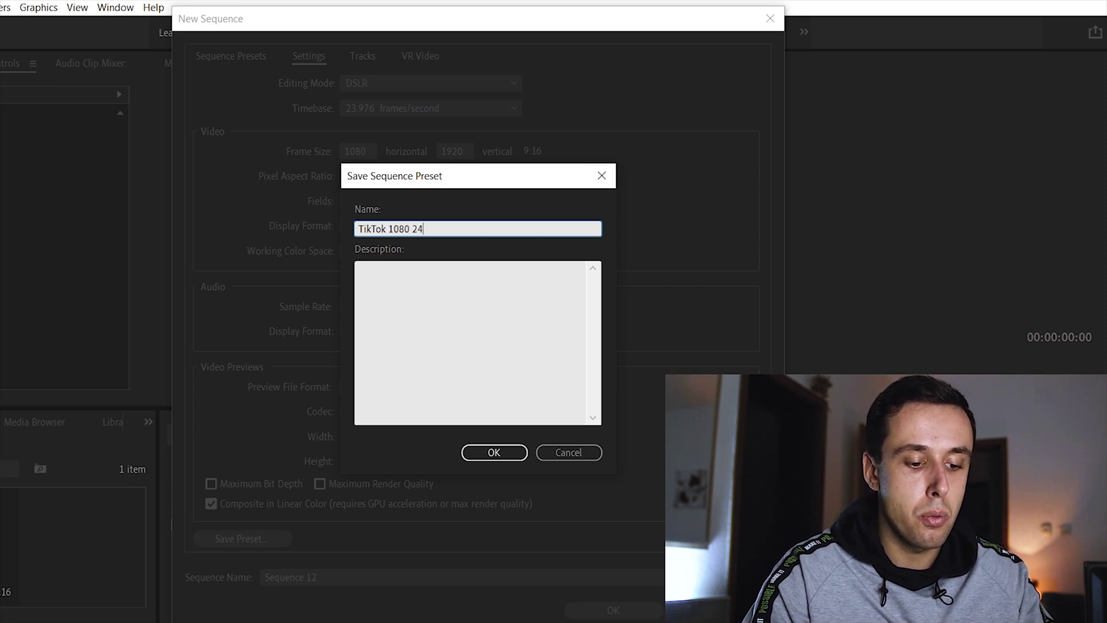
left_click(494, 452)
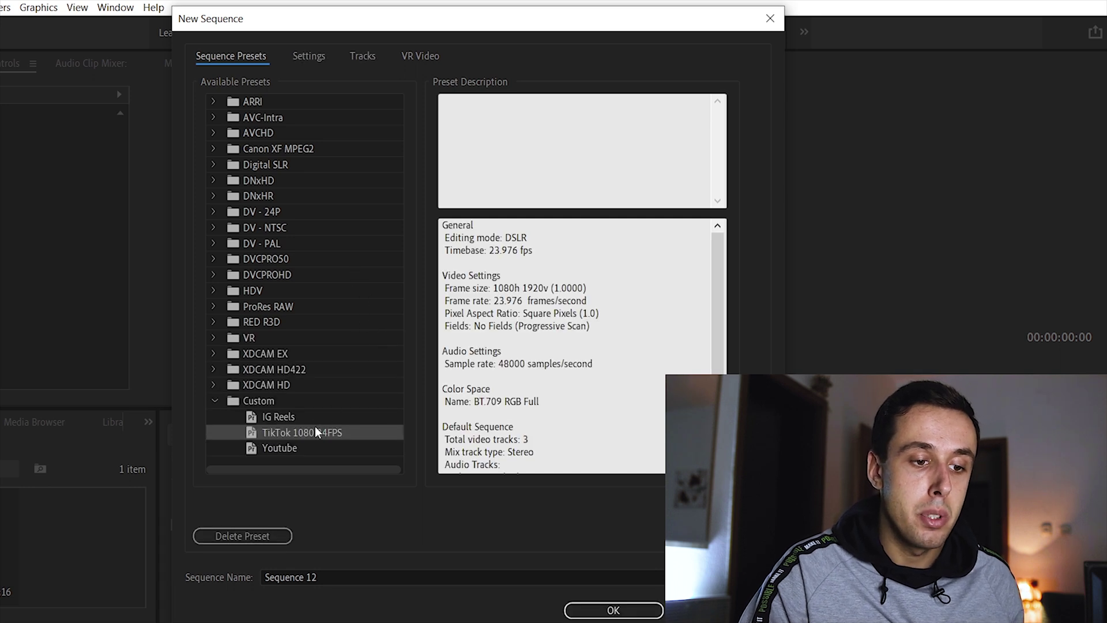
Name the sequence TikTok High Quality and create it from the TikTok 1080 24FPS preset.
left_click(328, 576)
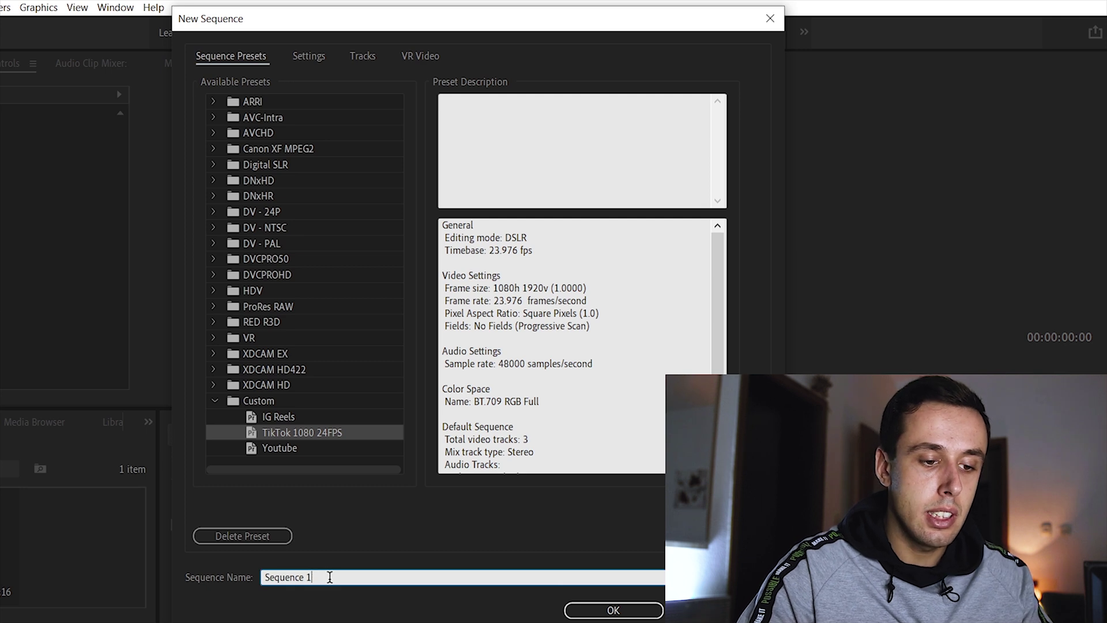
key("BackSpace")
key("BackSpace")
key("BackSpace")
key("BackSpace")
key("BackSpace")
key("BackSpace")
key("BackSpace")
key("BackSpace")
key("BackSpace")
key("BackSpace")
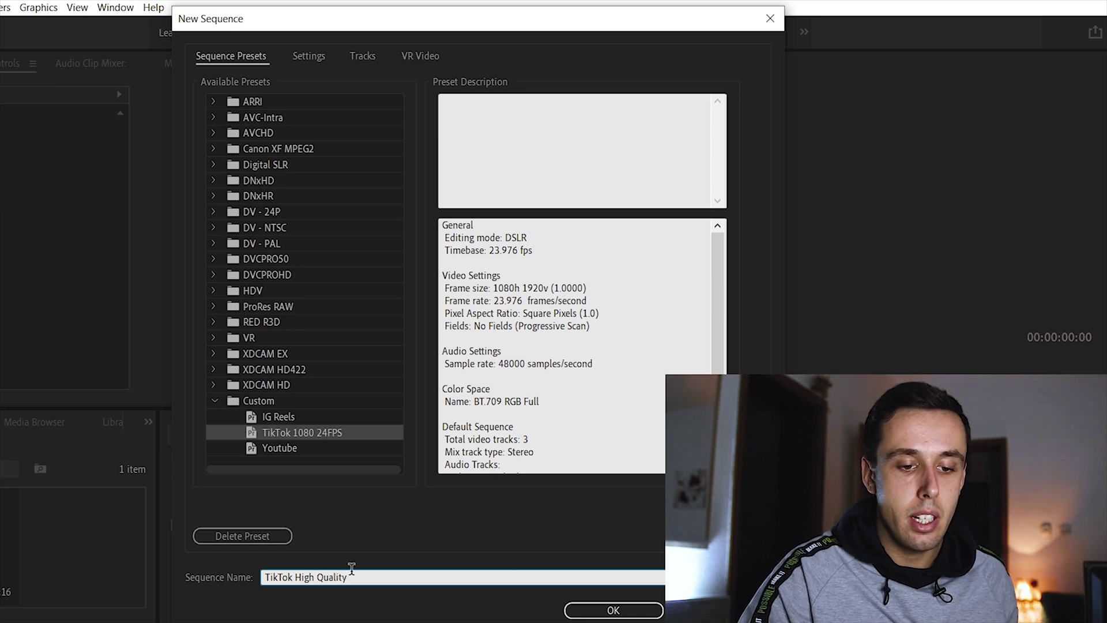
left_click(634, 610)
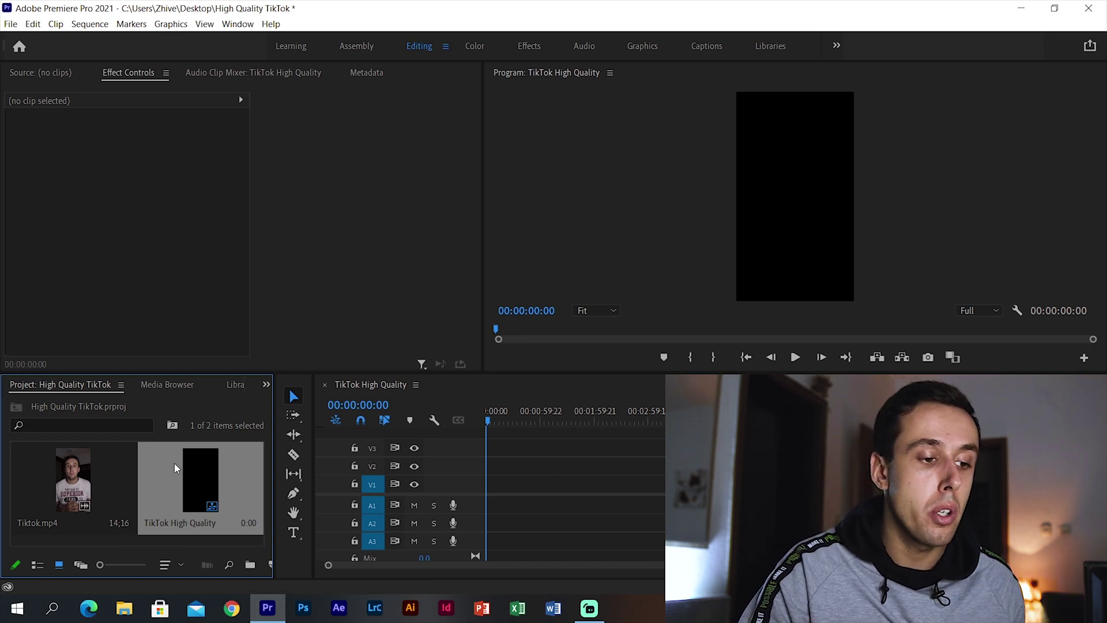
Place the Tiktok.mp4 clip at the start of video track V1, keeping the existing sequence settings.
left_click(68, 480)
double_click(68, 479)
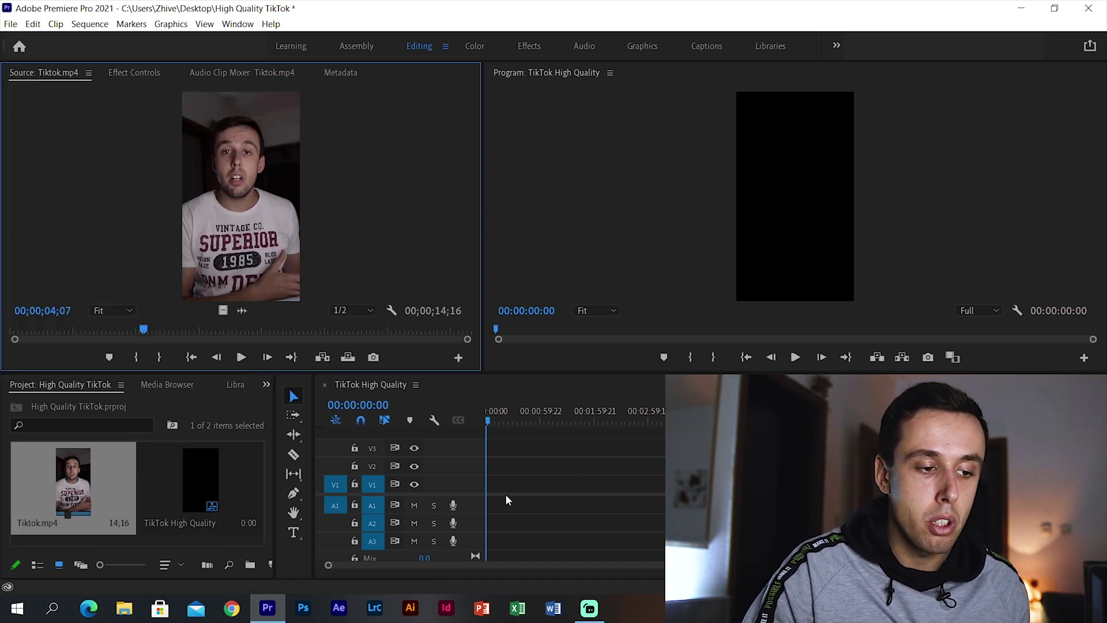
left_click_drag(97, 483, 566, 487)
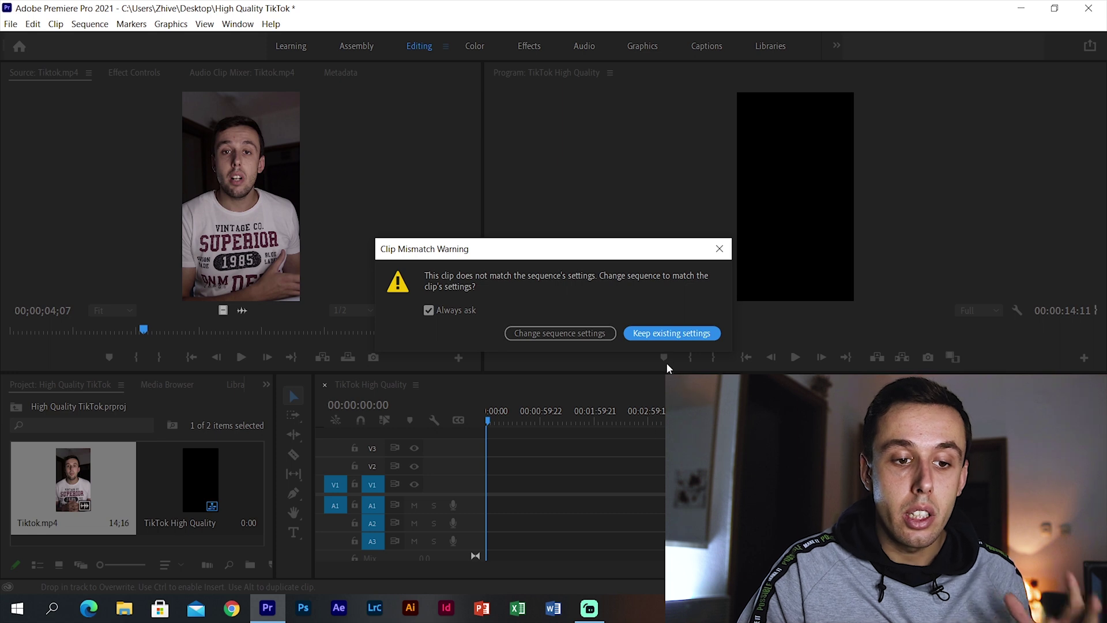
left_click(672, 335)
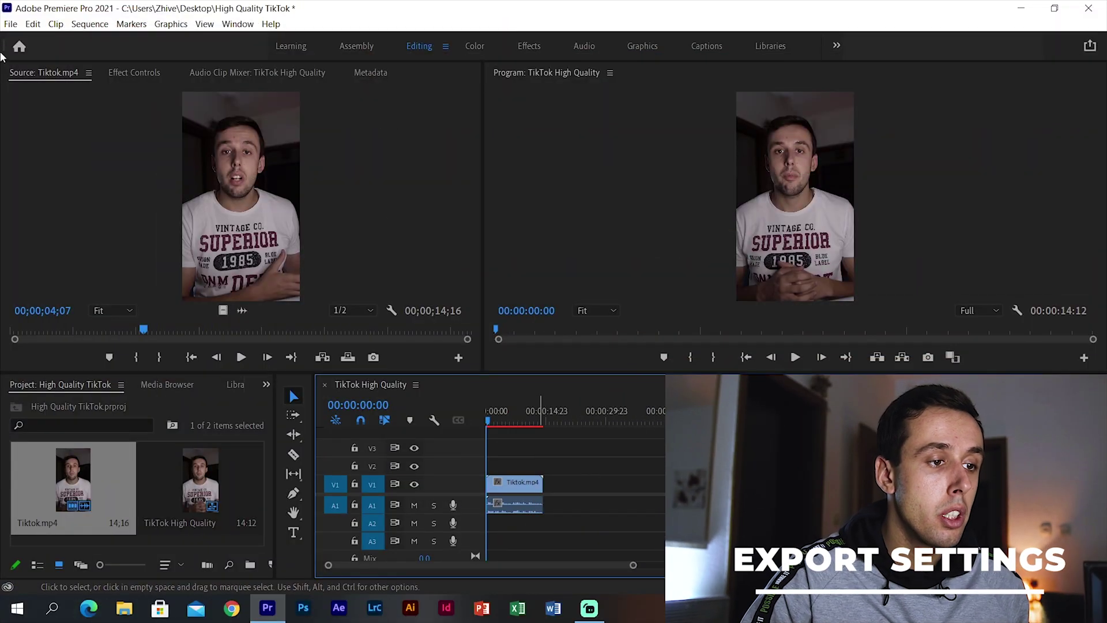
Open the media export settings for the TikTok High Quality sequence.
left_click(10, 23)
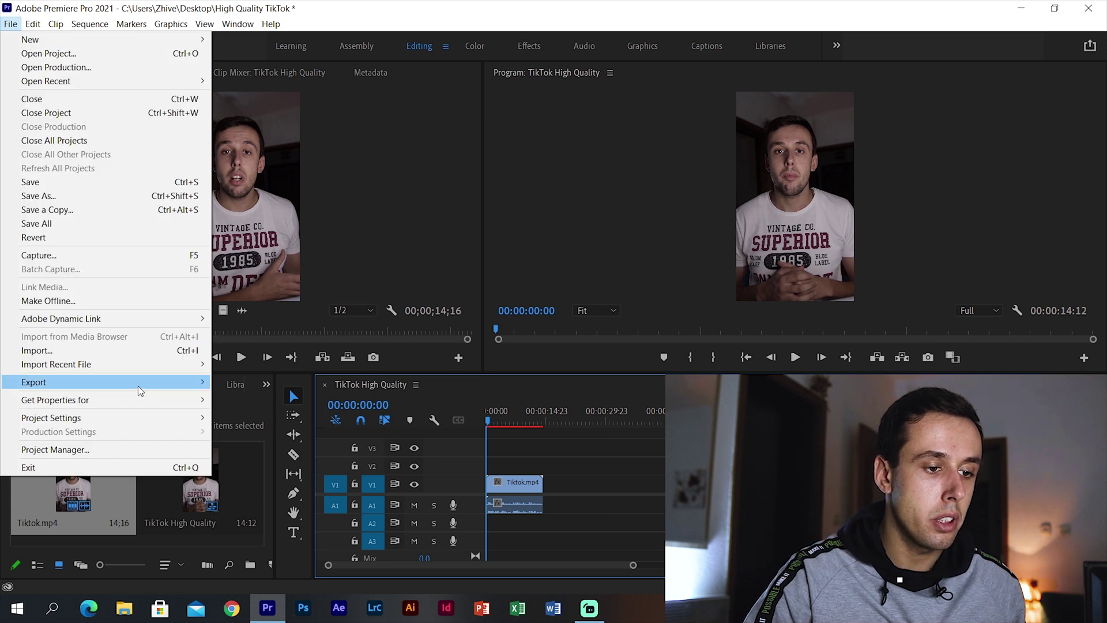
mouse_move(137, 383)
left_click(234, 385)
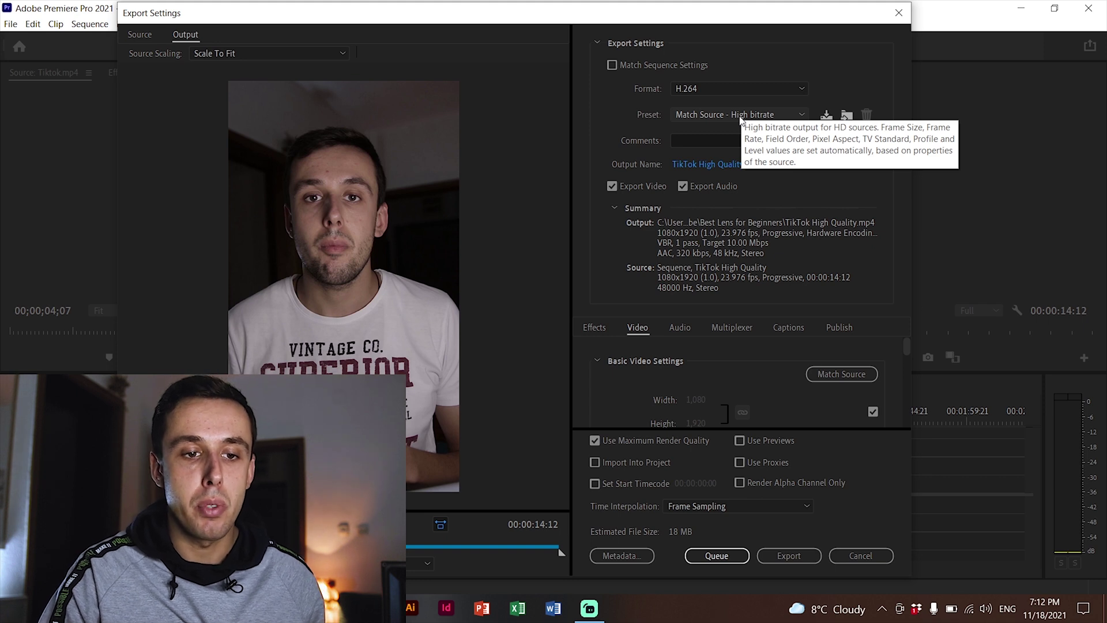
Set the export output to the Desktop folder with the file name TikTok Hight Quality.
left_click(689, 166)
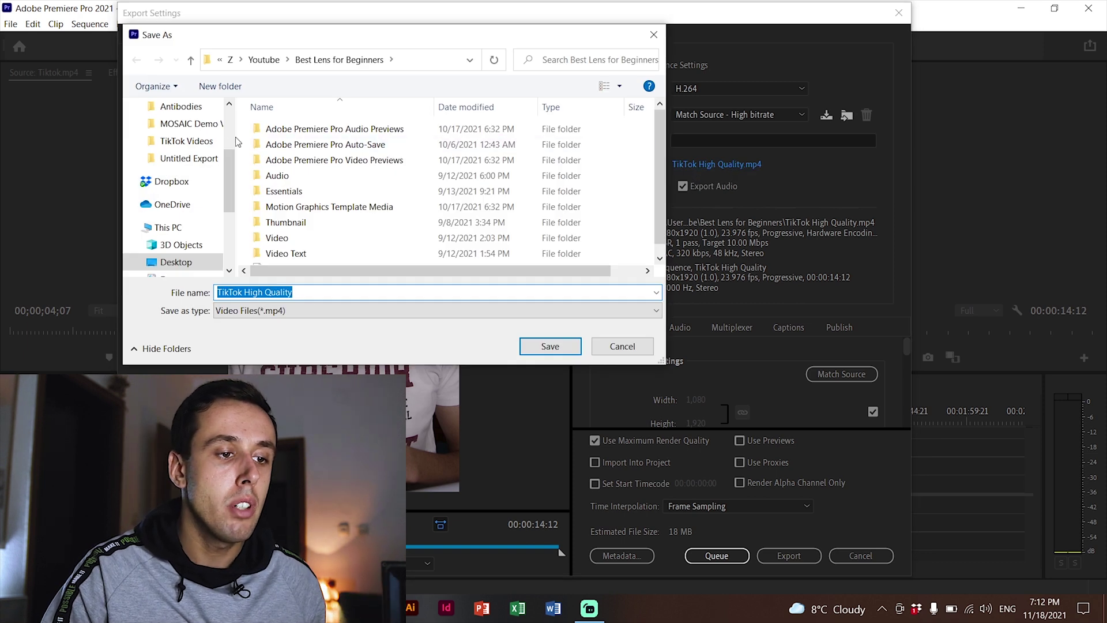
scroll(173, 173, "up", 3)
left_click(176, 135)
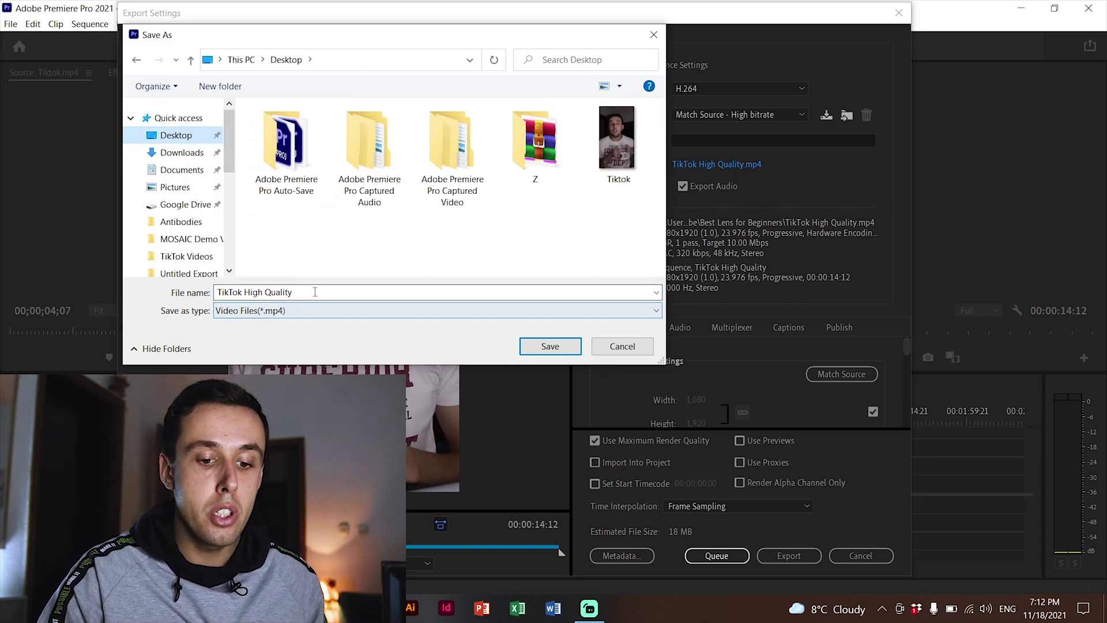
left_click(320, 292)
key("ctrl+a")
key("BackSpace")
type("Tik")
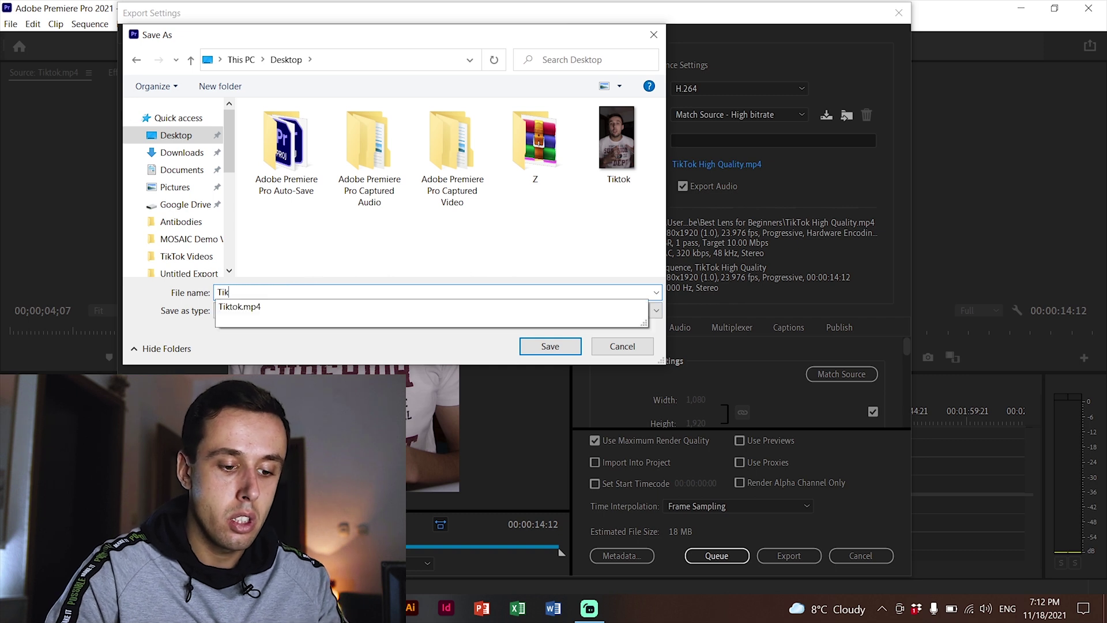
type("Tok Hight Quality")
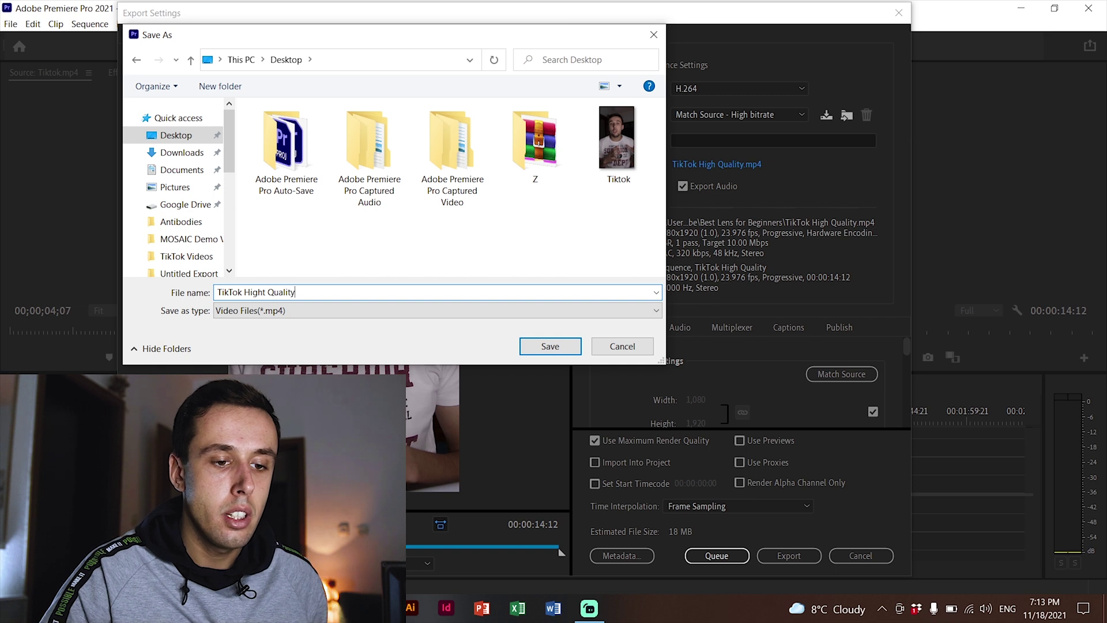
left_click(542, 346)
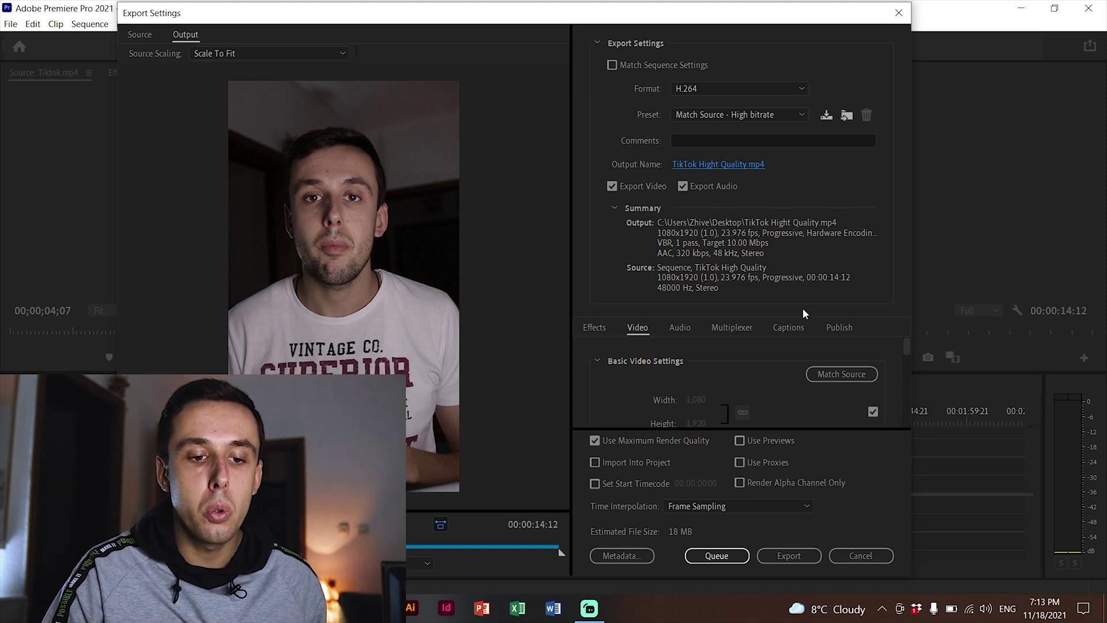
Review the frame size, frame rate, field order and aspect settings of the video export.
scroll(887, 358, "down", 1)
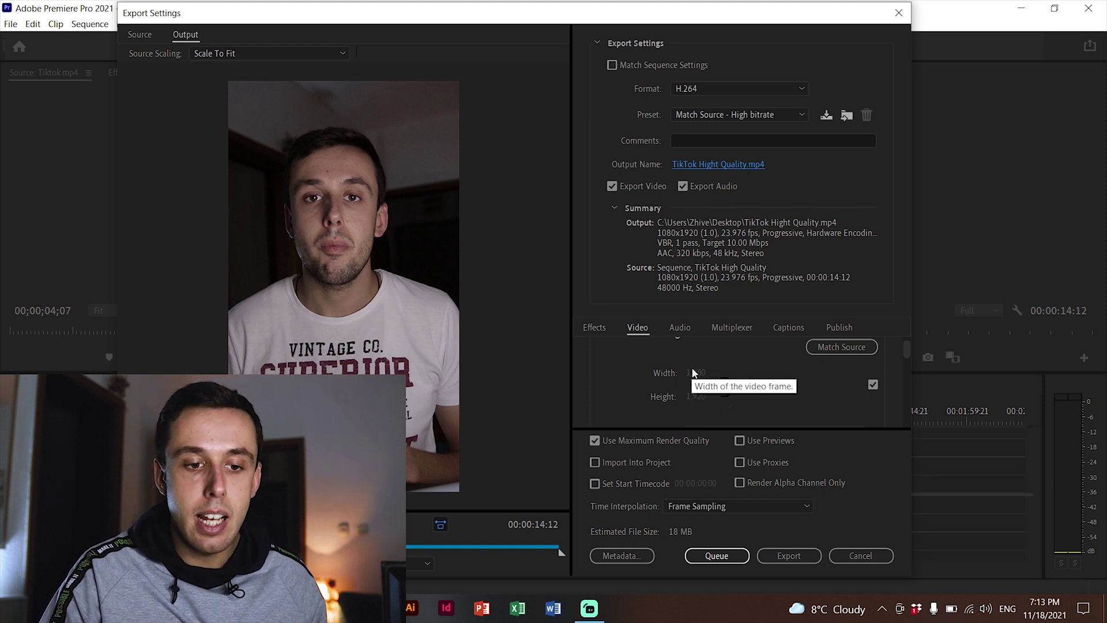
left_click(873, 385)
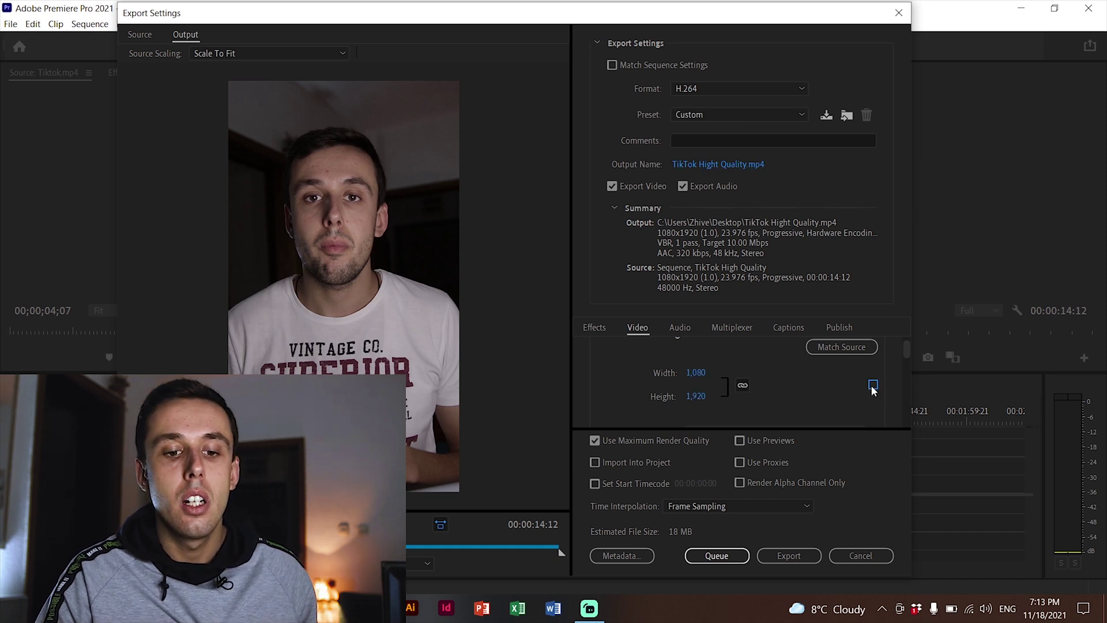
scroll(872, 386, "down", 2)
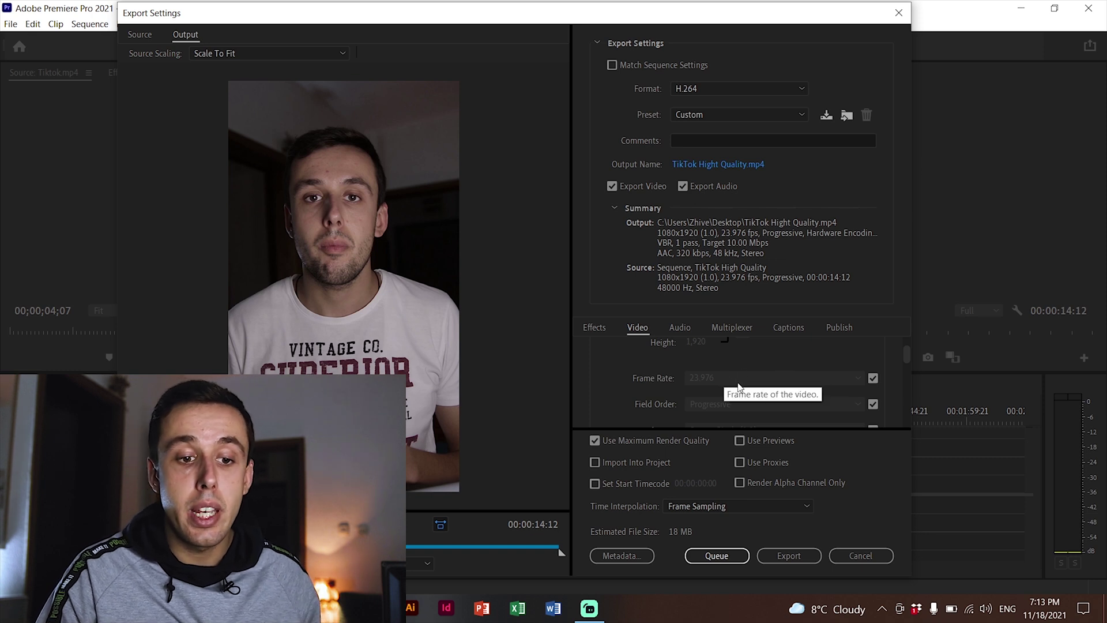
left_click(874, 380)
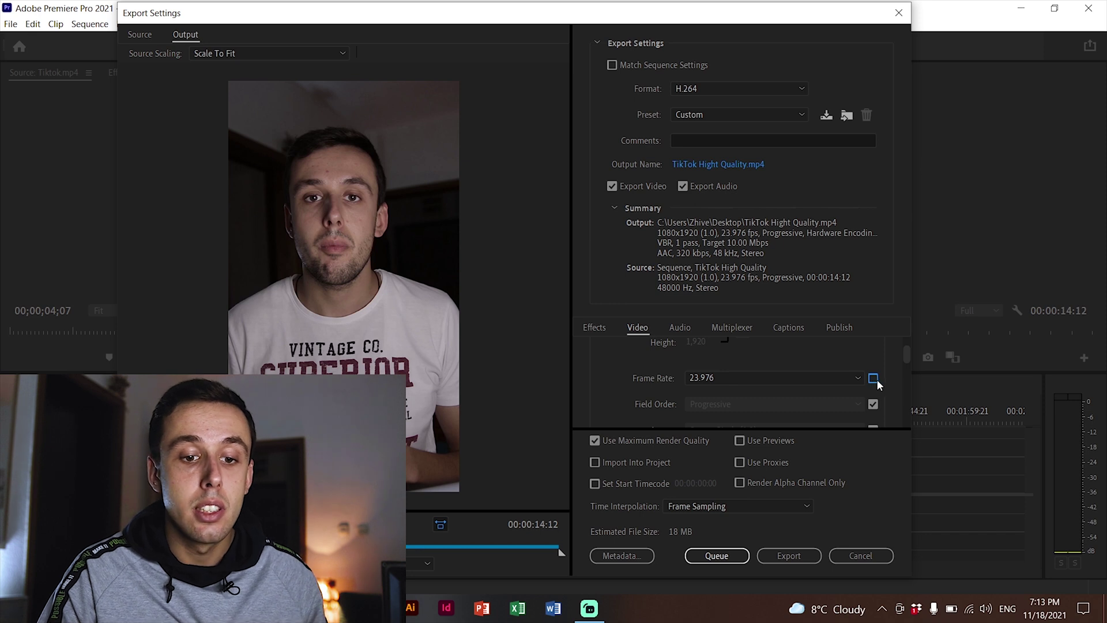
left_click(874, 378)
scroll(886, 379, "down", 1)
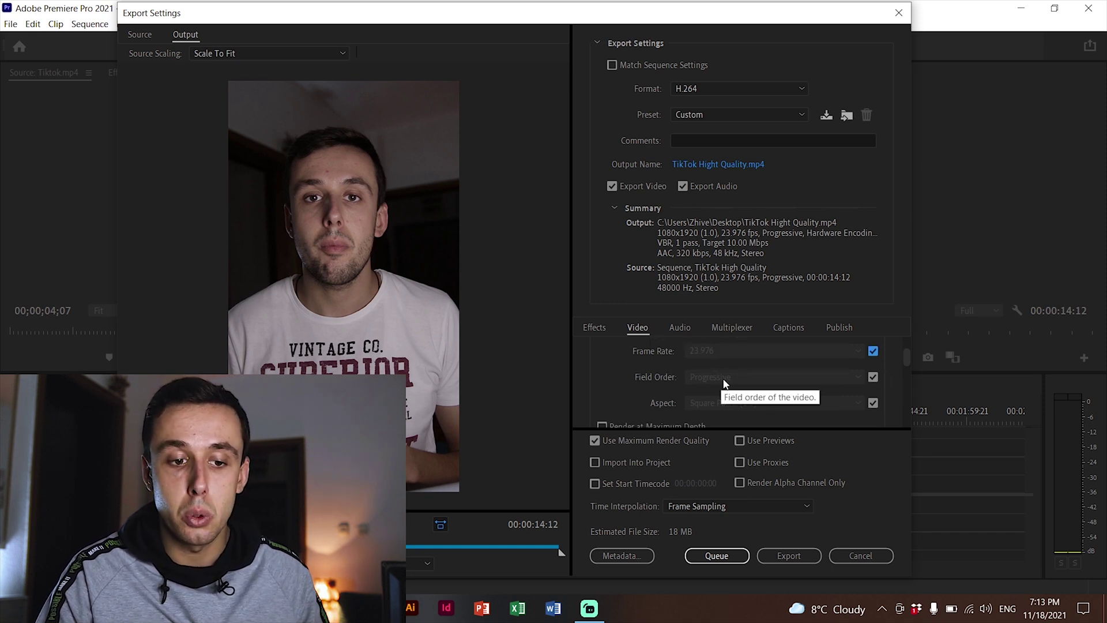
scroll(837, 416, "down", 1)
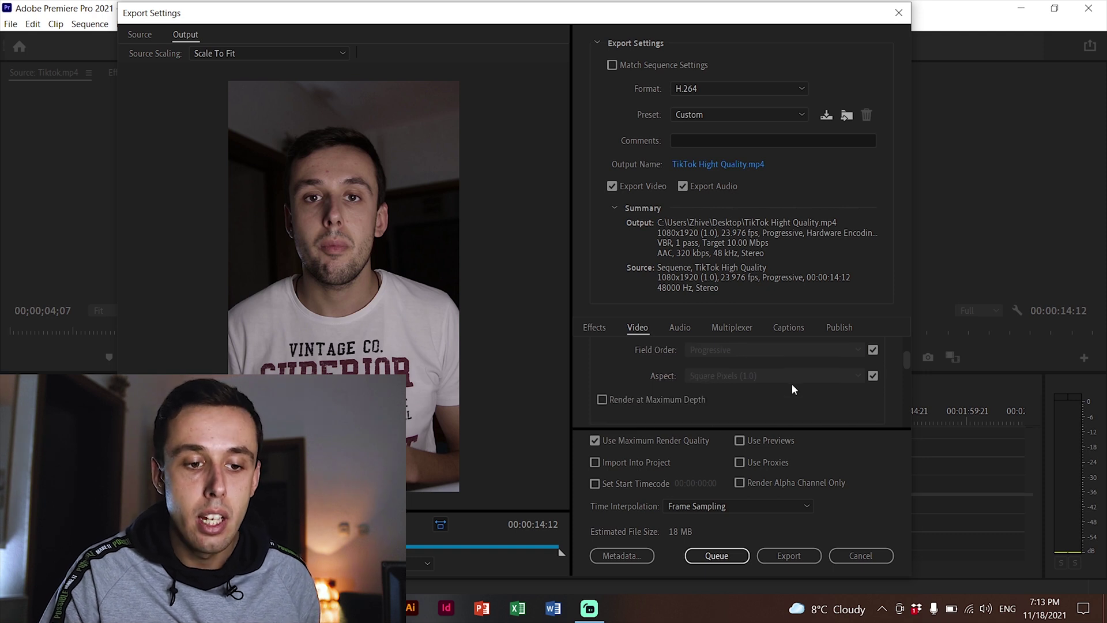
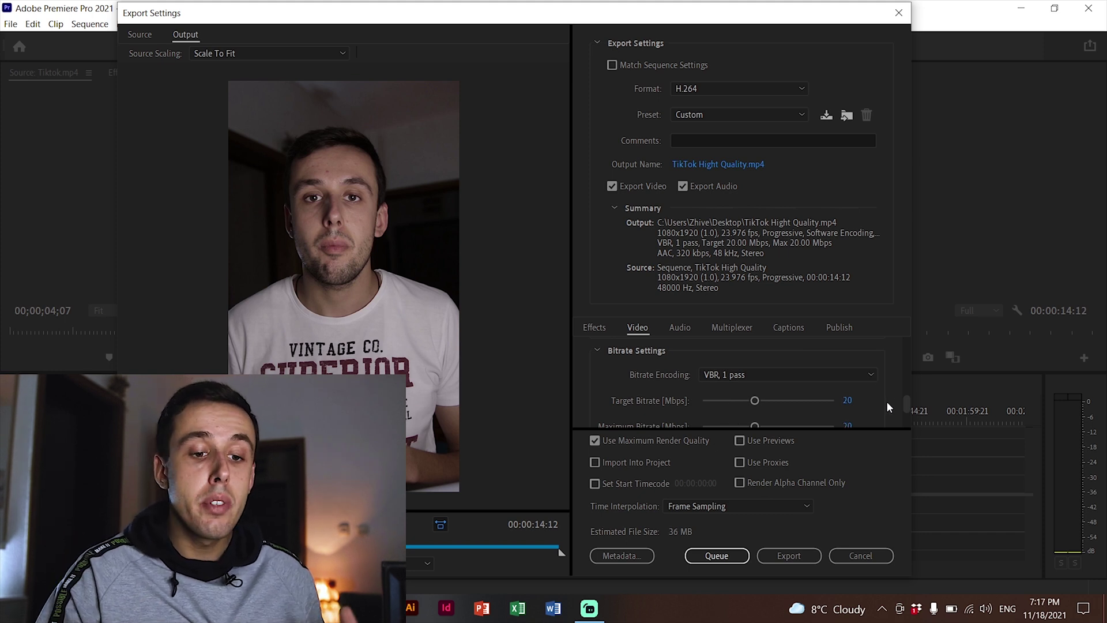
Set the video bitrate encoding to VBR, 2 pass, with both target and maximum bitrate at 7 Mbps.
left_click(855, 377)
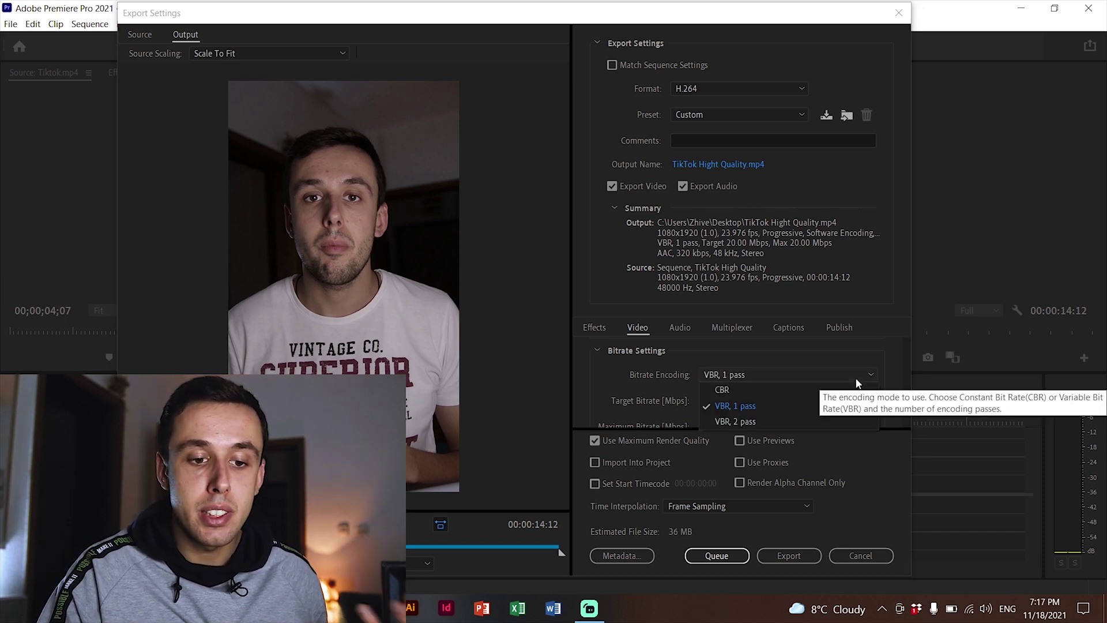
left_click(819, 423)
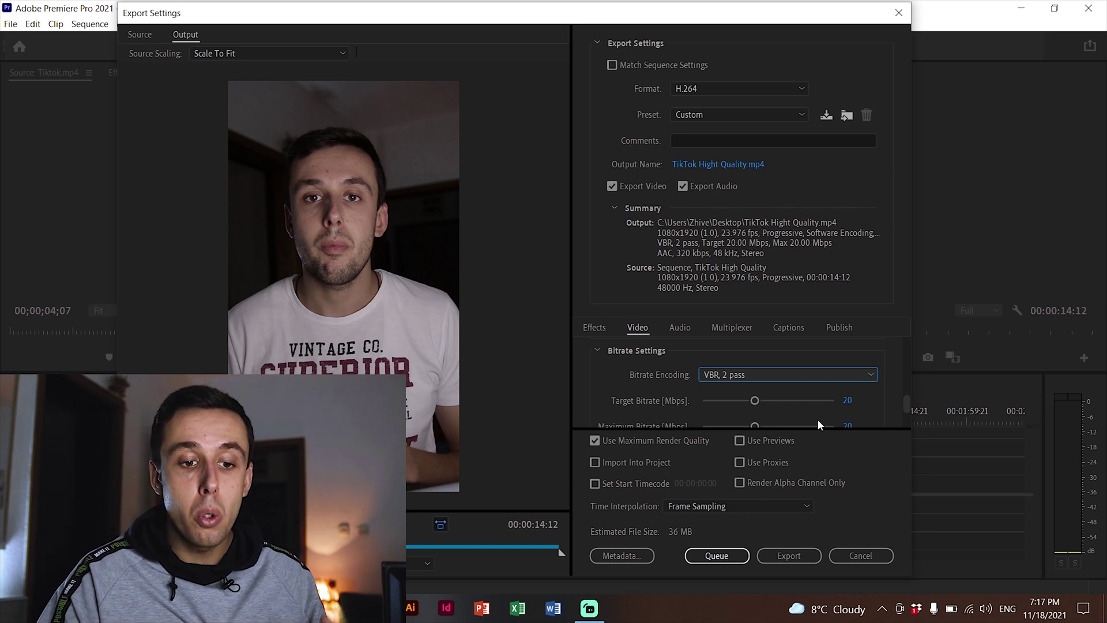
scroll(893, 377, "down", 1)
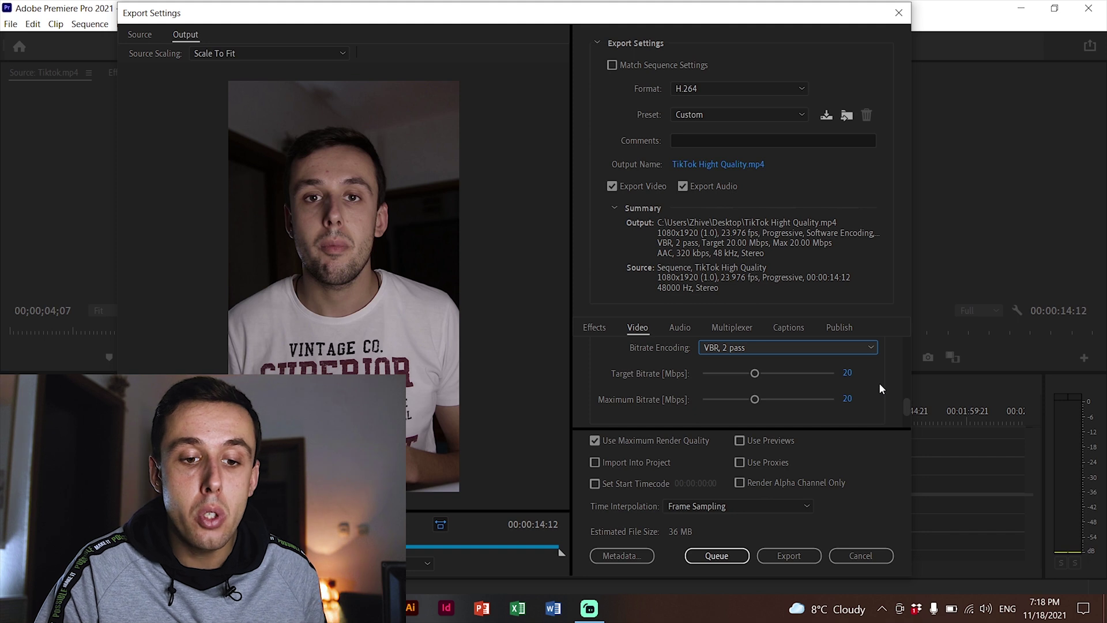
left_click(848, 374)
type("7")
left_click(848, 399)
type("7")
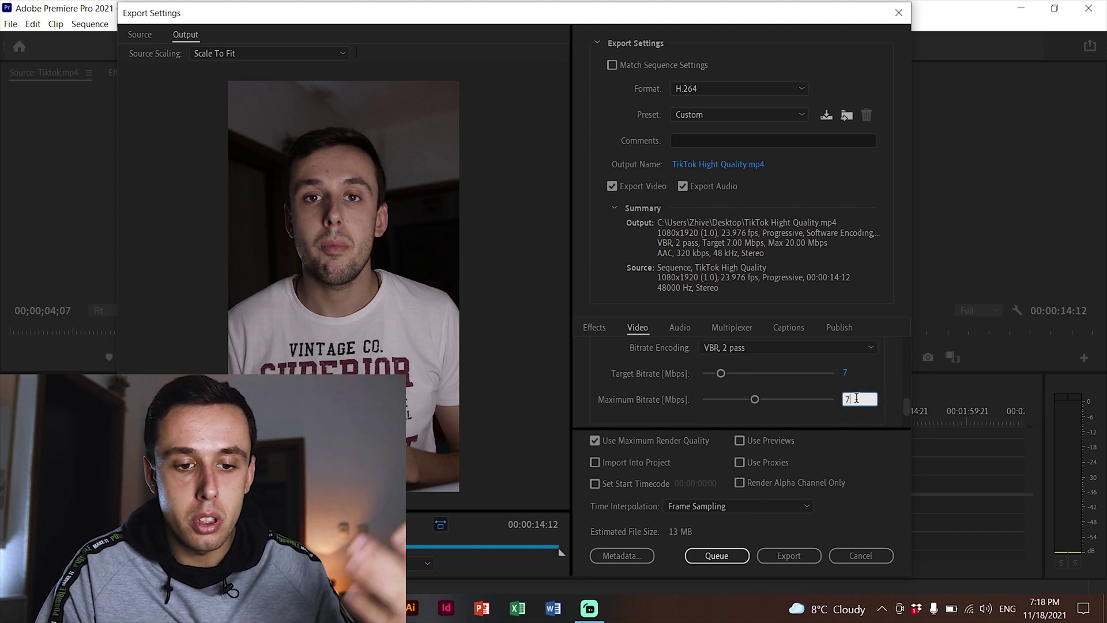
left_click(889, 395)
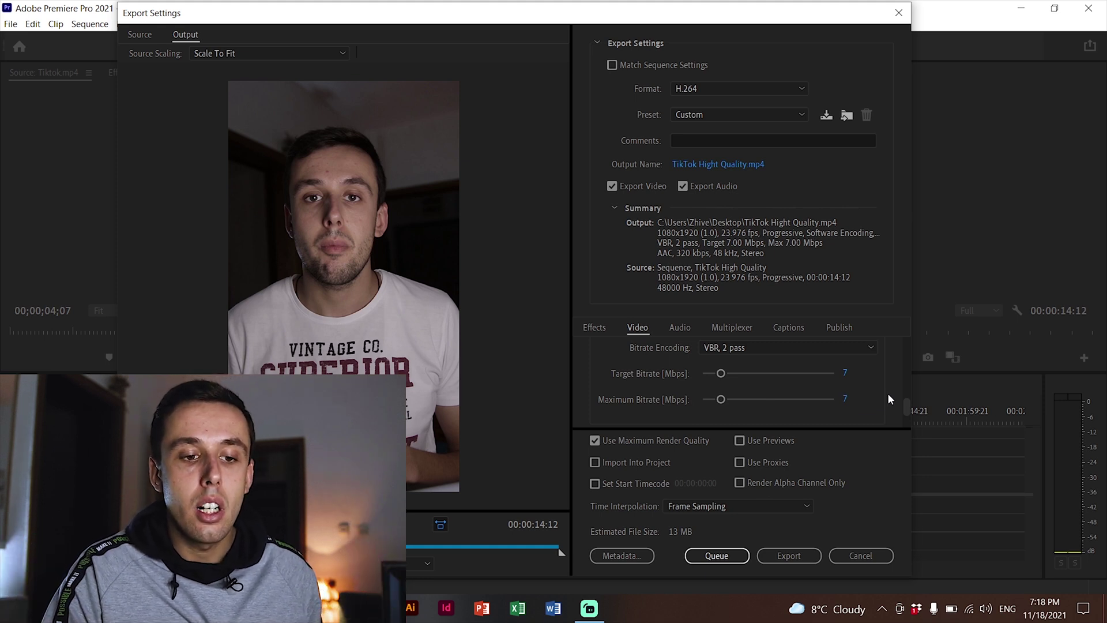
Review the audio codec, sample rate, quality and bitrate settings, and export the TikTok High Quality sequence directly.
left_click(682, 327)
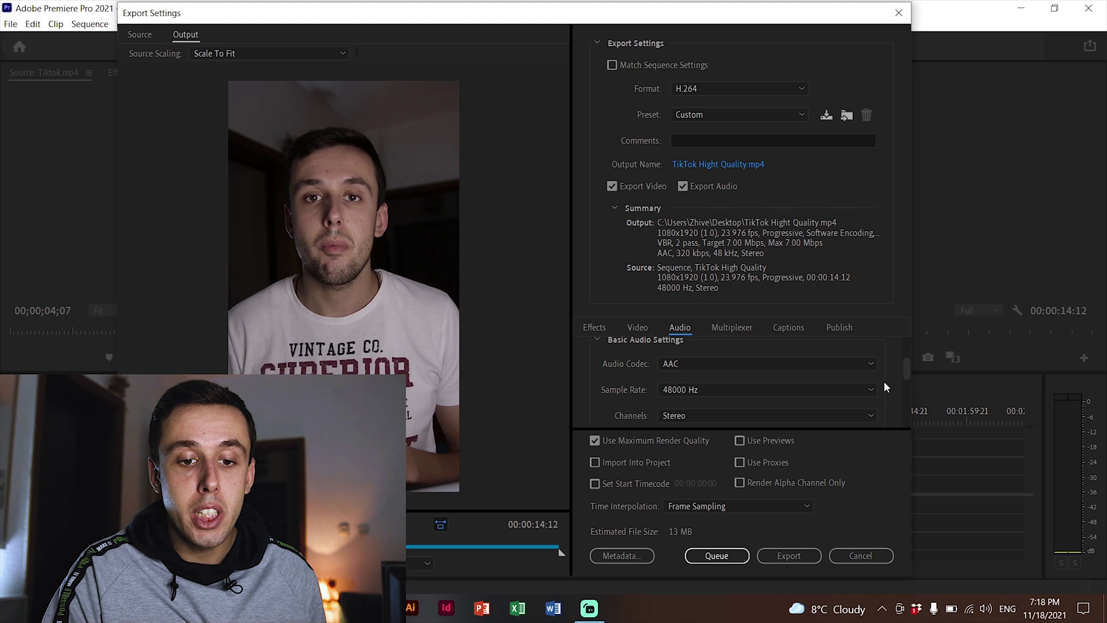
scroll(883, 382, "up", 3)
scroll(882, 381, "down", 4)
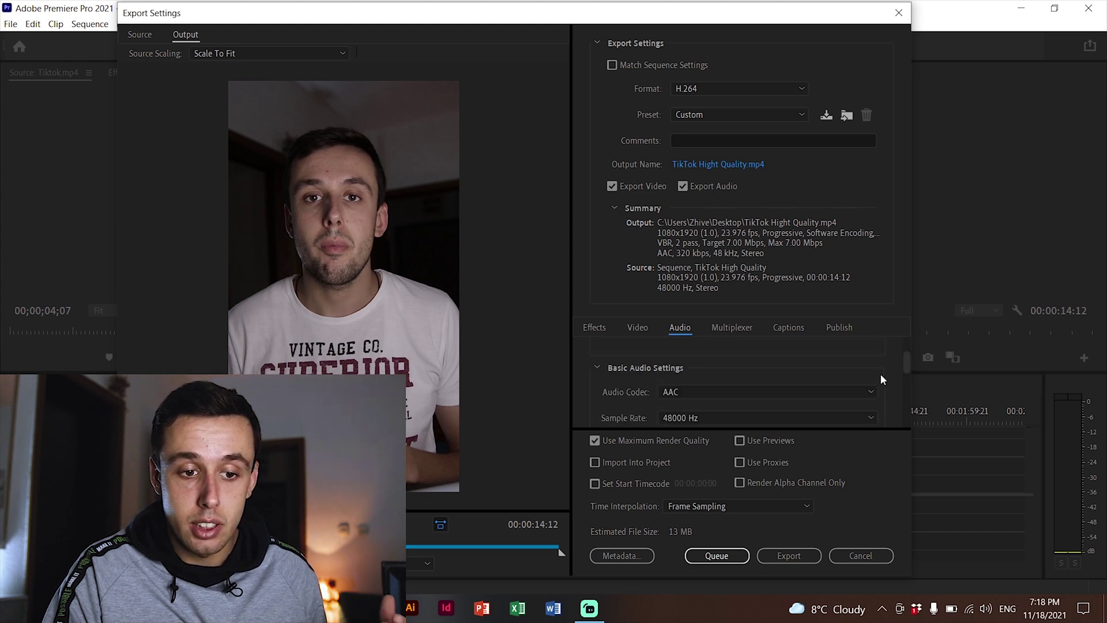
scroll(883, 375, "down", 5)
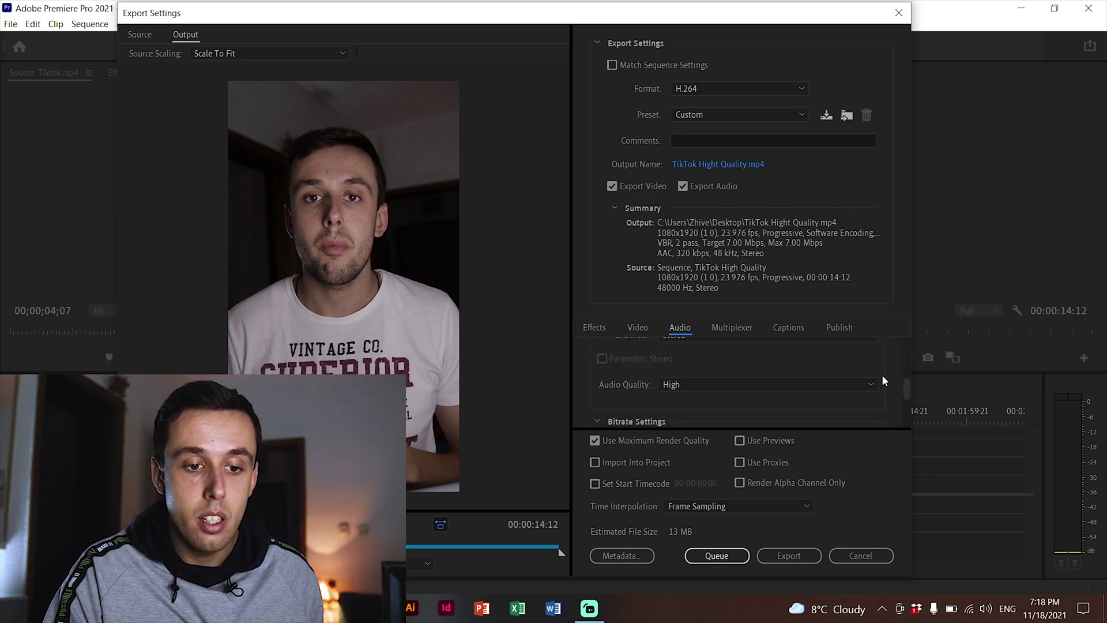
scroll(883, 381, "down", 2)
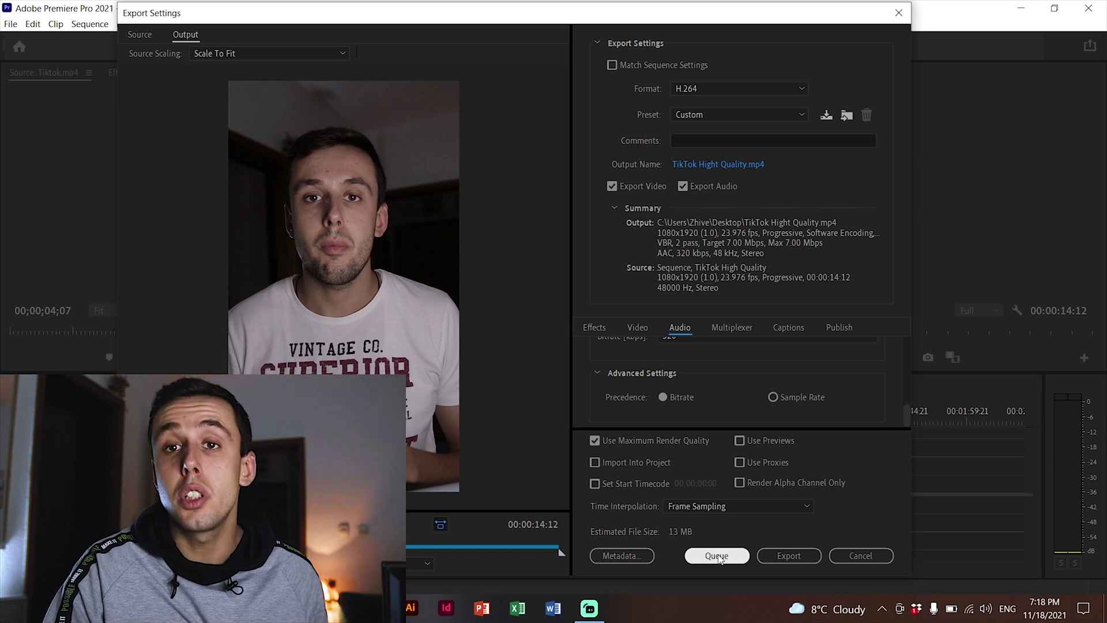
left_click(789, 556)
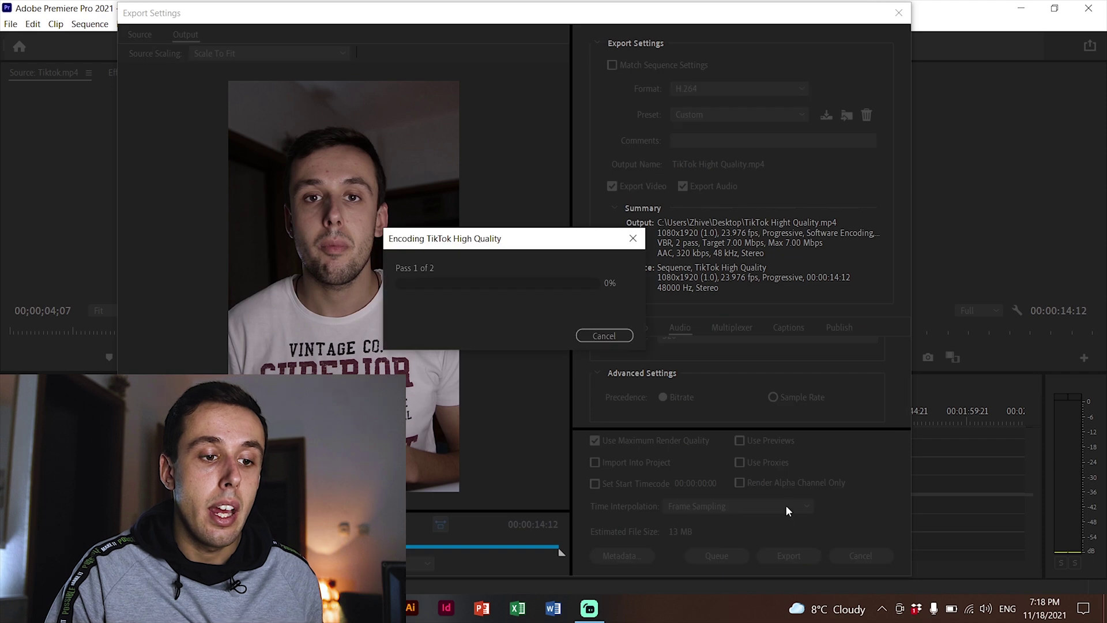